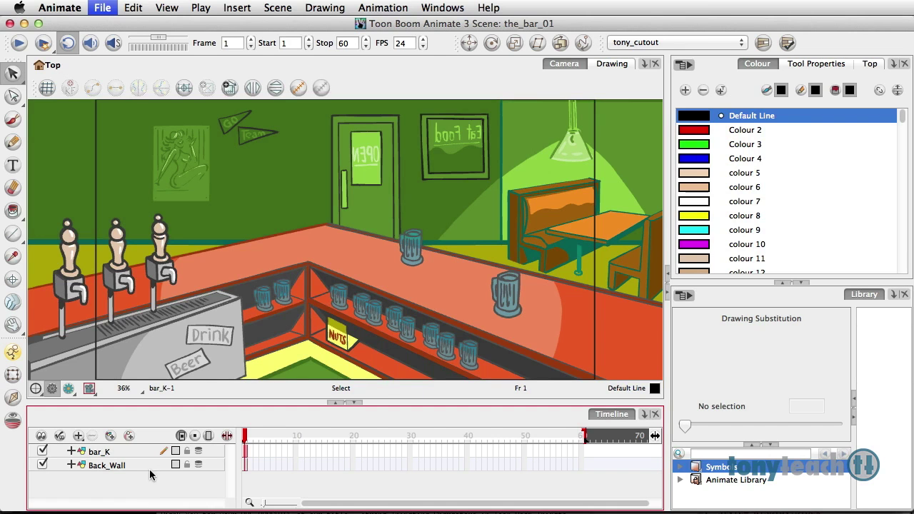
Step: Add a Camera layer to the timeline and create a parent peg for it
click(79, 436)
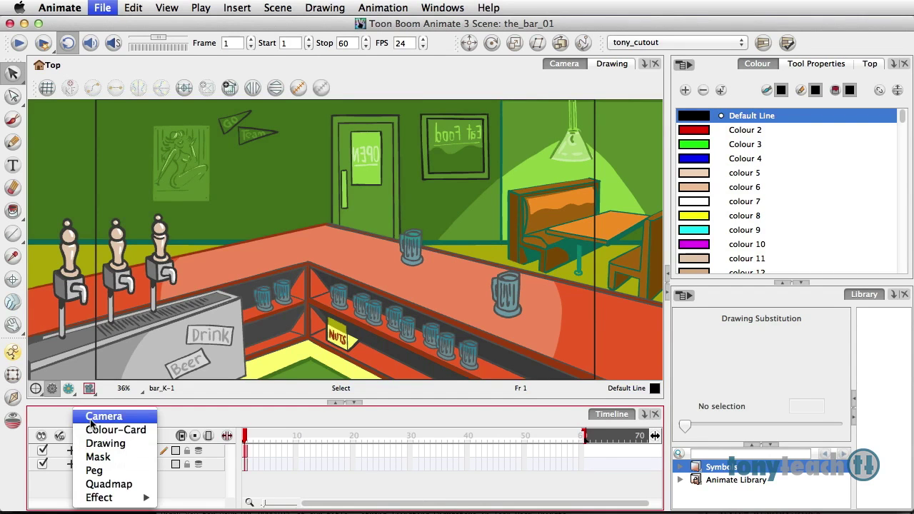
click(91, 417)
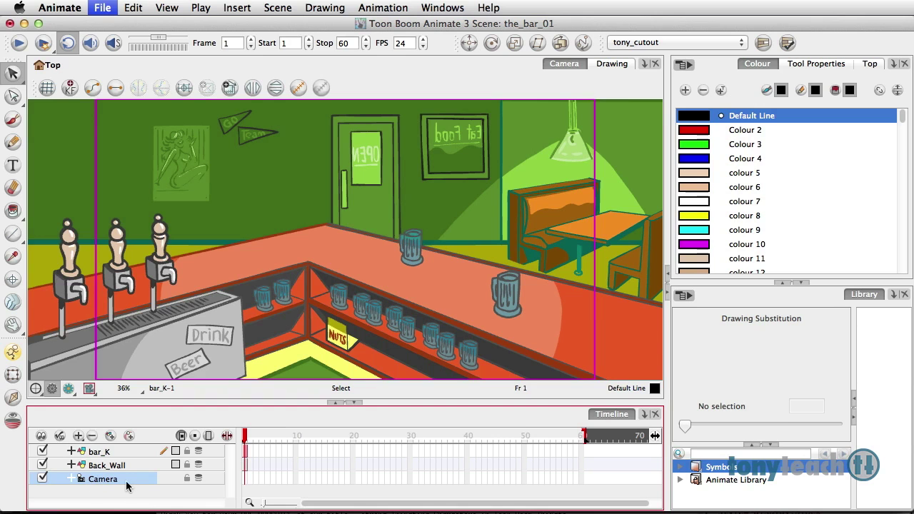
click(129, 436)
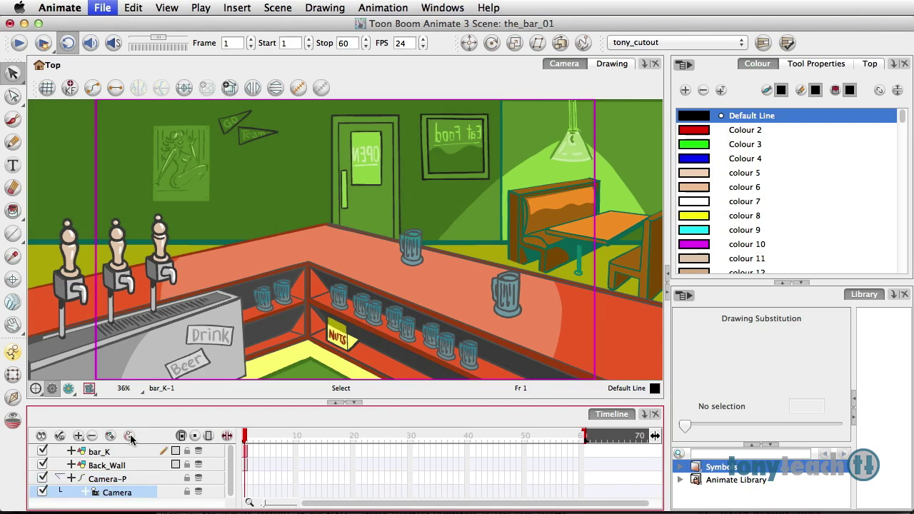
Step: Show the Top view and select the Back_Wall drawing in it, followed by the bar_K drawing
click(127, 451)
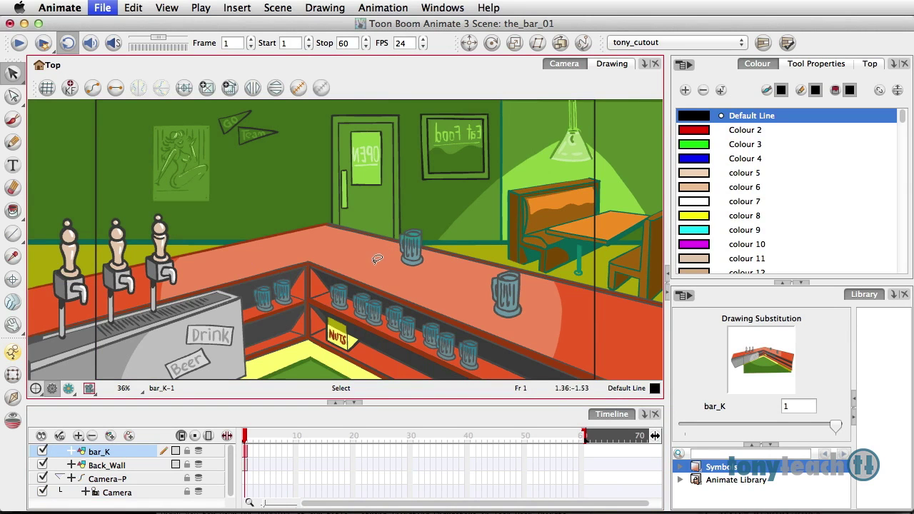
click(870, 64)
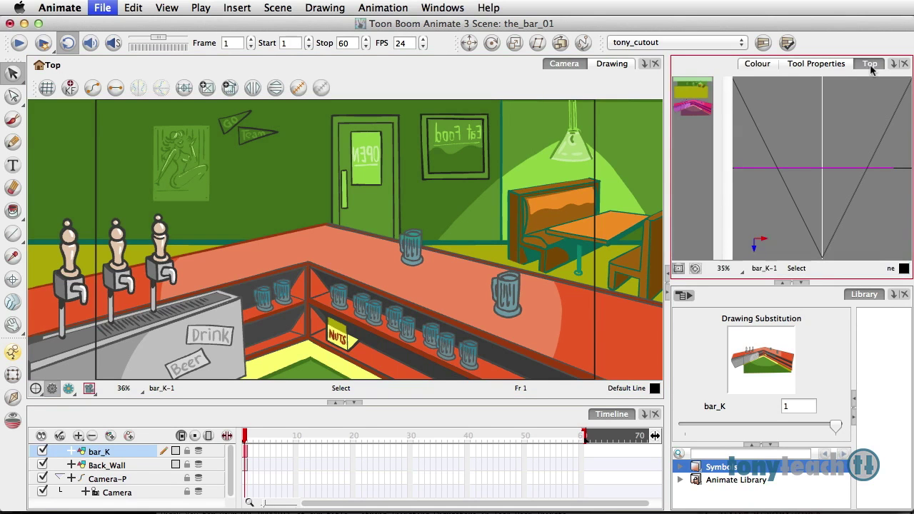
click(437, 7)
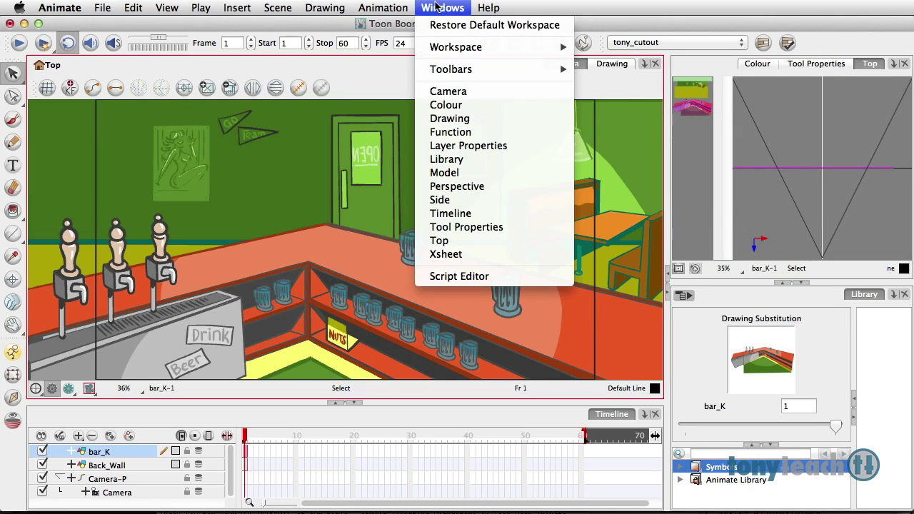
click(462, 246)
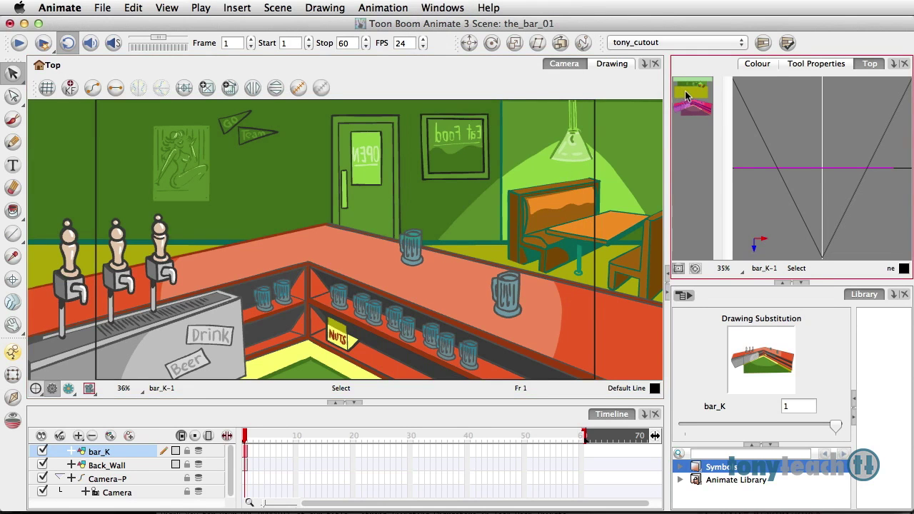
click(685, 96)
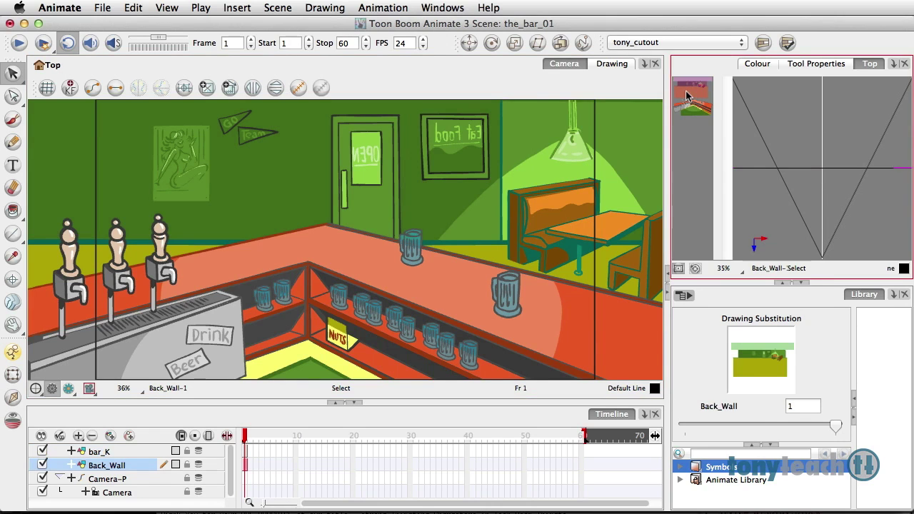
click(693, 113)
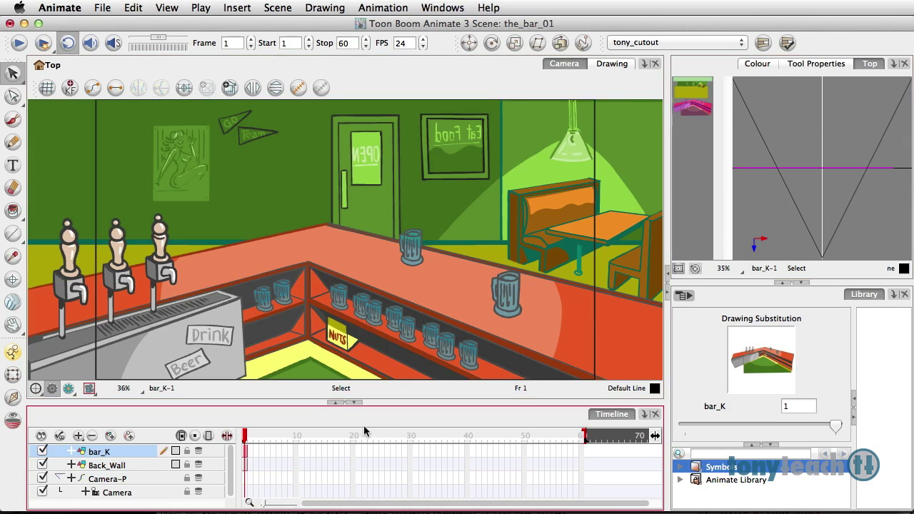
Step: Select the Camera-P peg on frame 1 and check the Advanced Animation entry in the list of toolbars
click(245, 483)
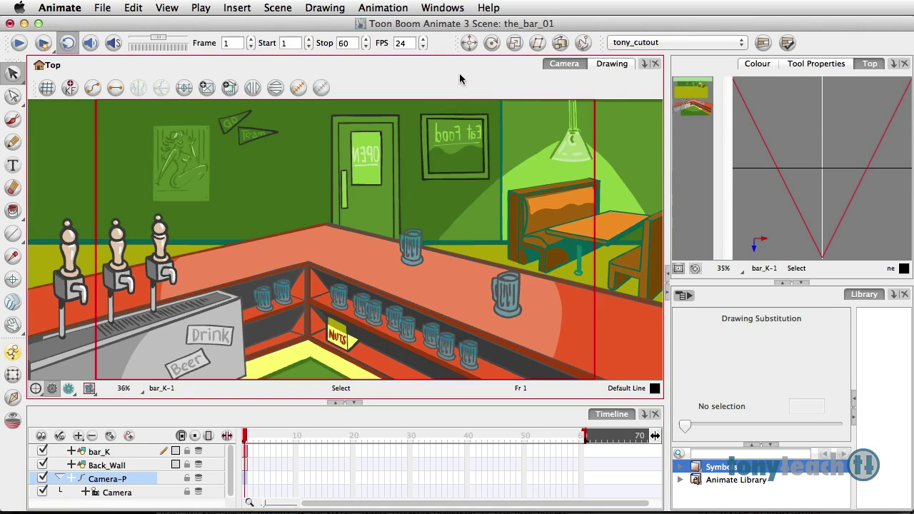
click(469, 44)
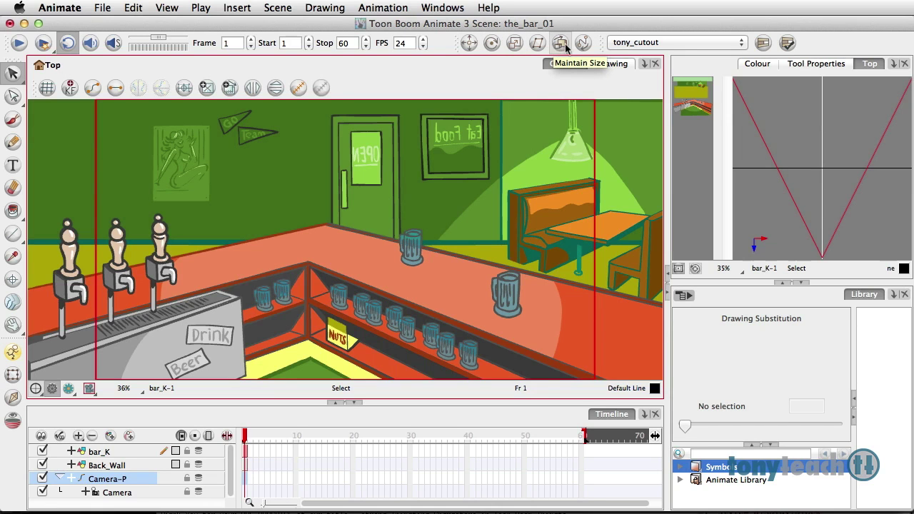
click(437, 9)
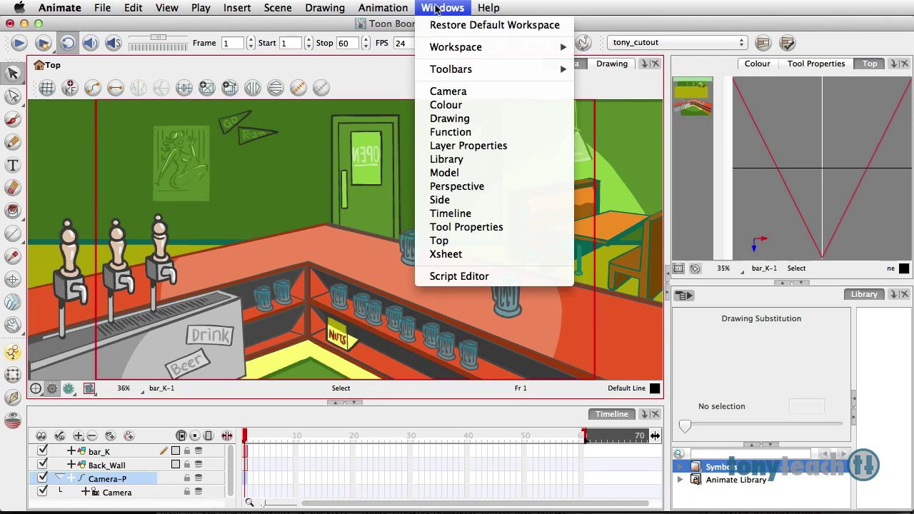
mouse_move(566, 74)
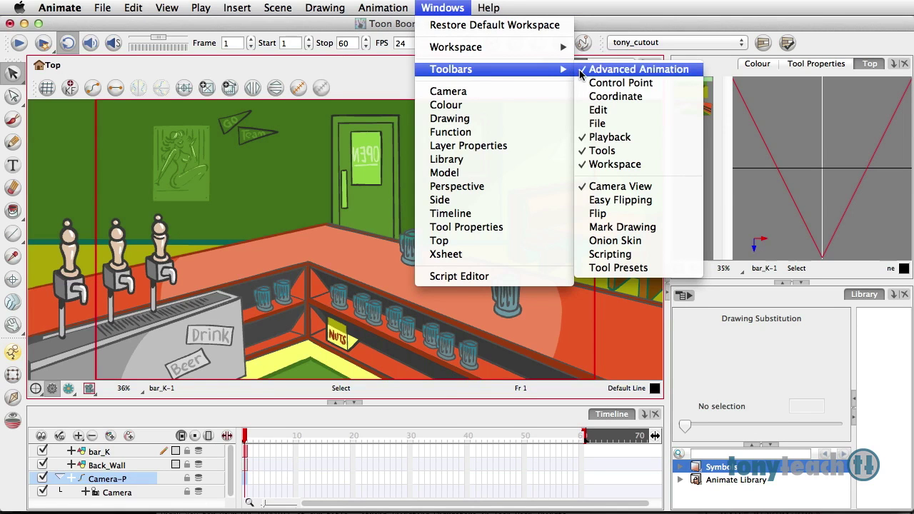
click(581, 72)
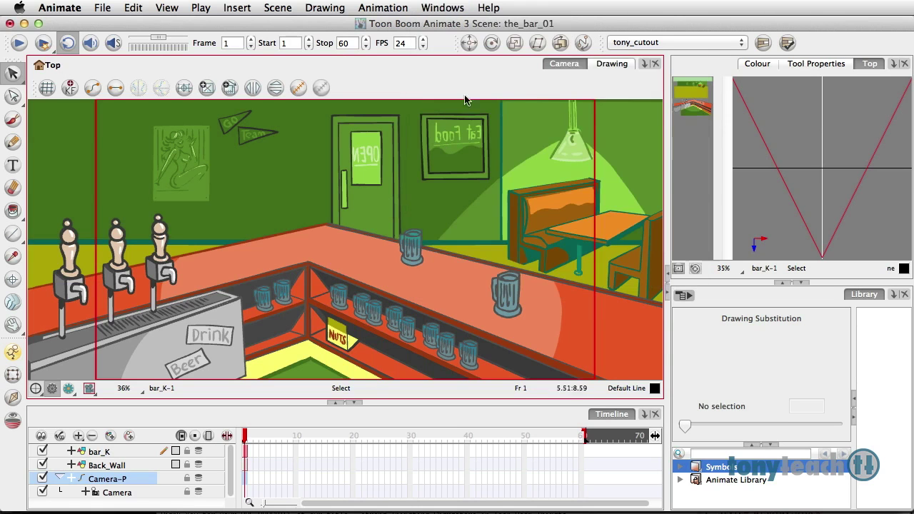
Step: Translate the Camera-P peg on frame 1 slightly back from the scene, slightly to the right and slightly down
click(469, 43)
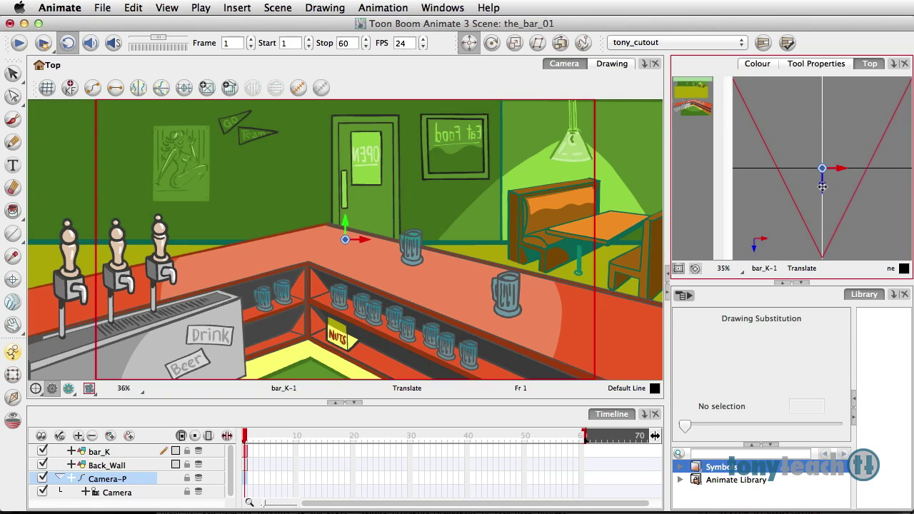
mouse_move(822, 185)
mouse_down()
mouse_move(823, 166)
mouse_move(822, 192)
mouse_up()
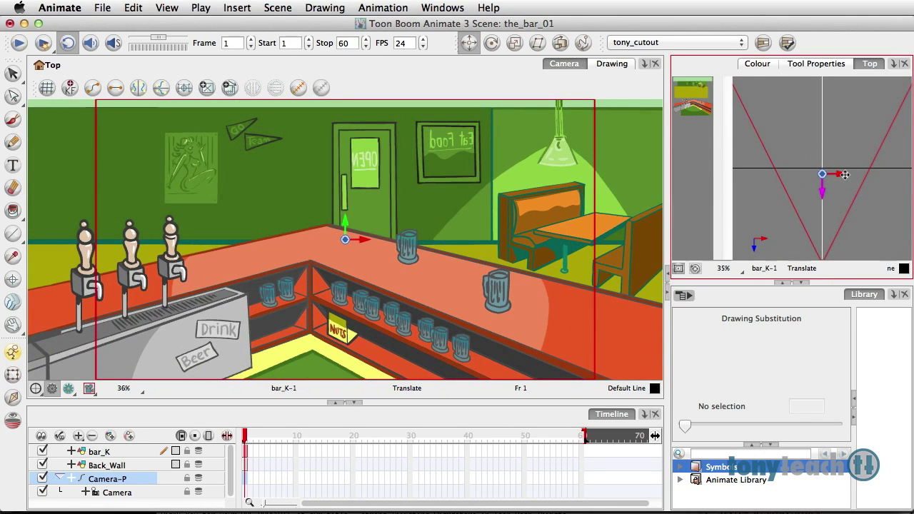
mouse_move(845, 174)
mouse_down()
mouse_move(855, 174)
mouse_move(845, 176)
mouse_up()
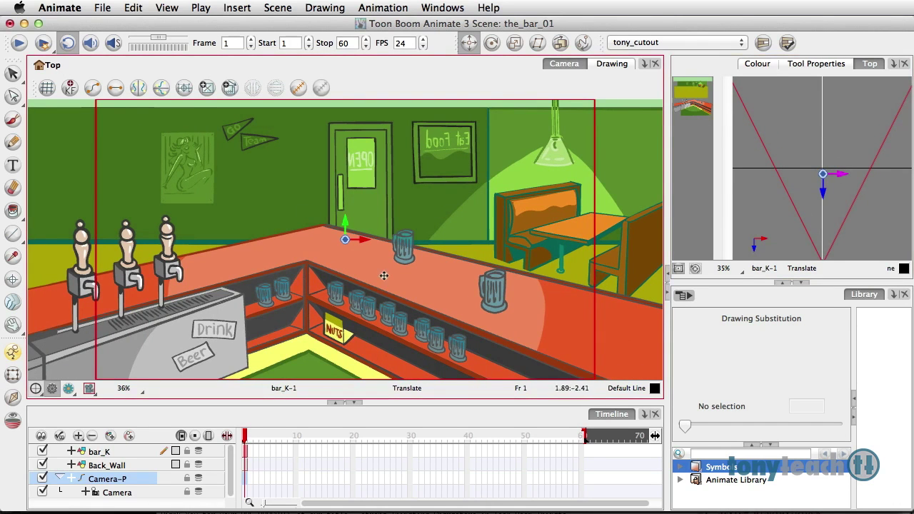
mouse_move(345, 221)
mouse_down()
mouse_move(345, 203)
mouse_move(350, 249)
mouse_move(351, 225)
mouse_up()
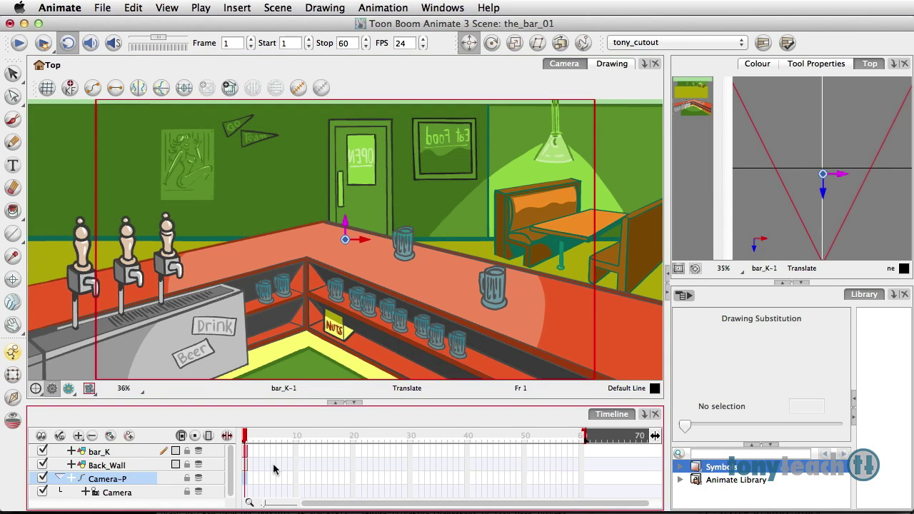
Step: Extend the exposure of the Back_Wall and bar_K drawings to frame 60
click(579, 466)
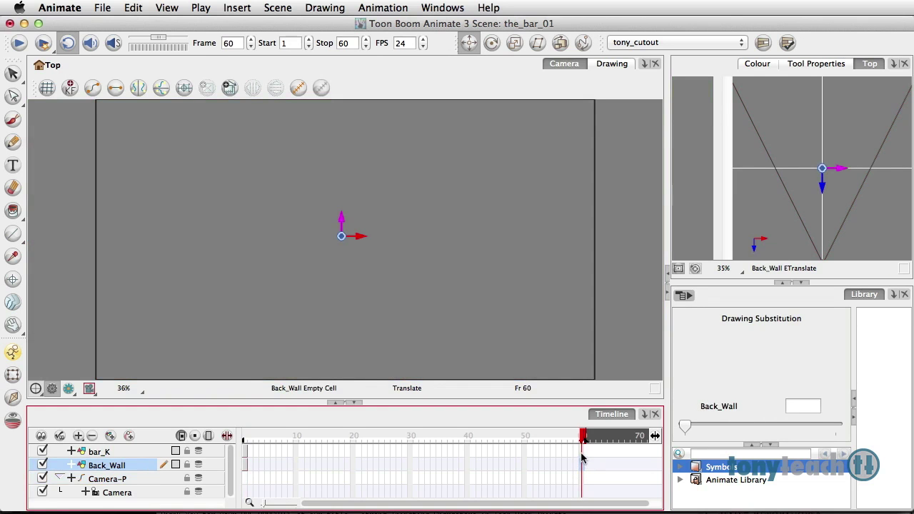
shift+click(581, 452)
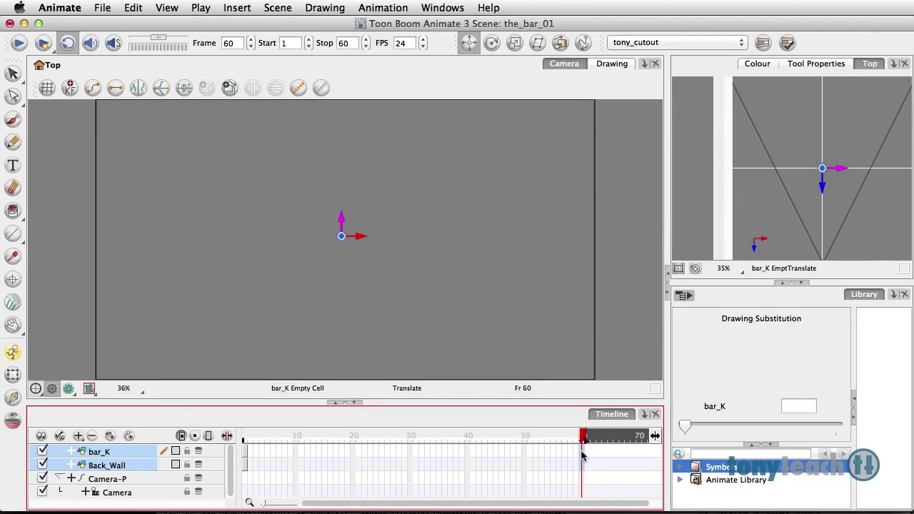
key(F5)
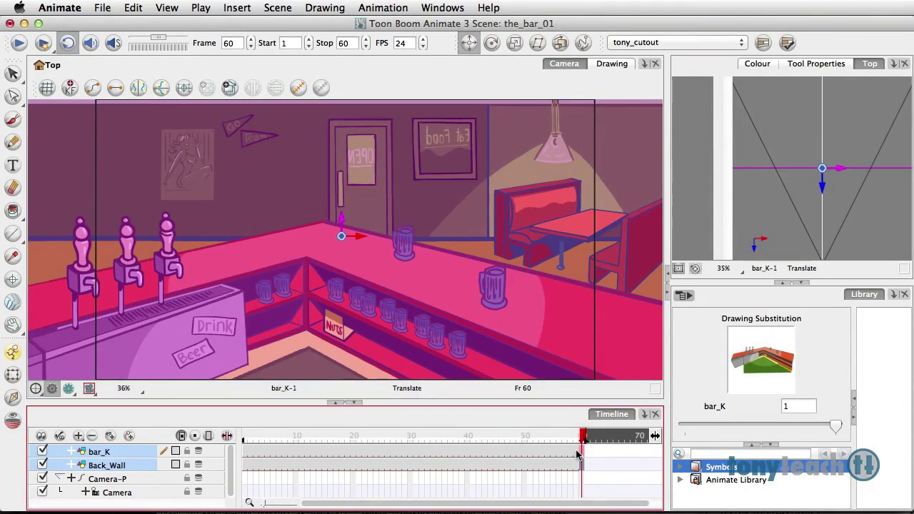
Step: Turn on Animate mode and add a keyframe to the Camera-P peg on frame 1
click(244, 479)
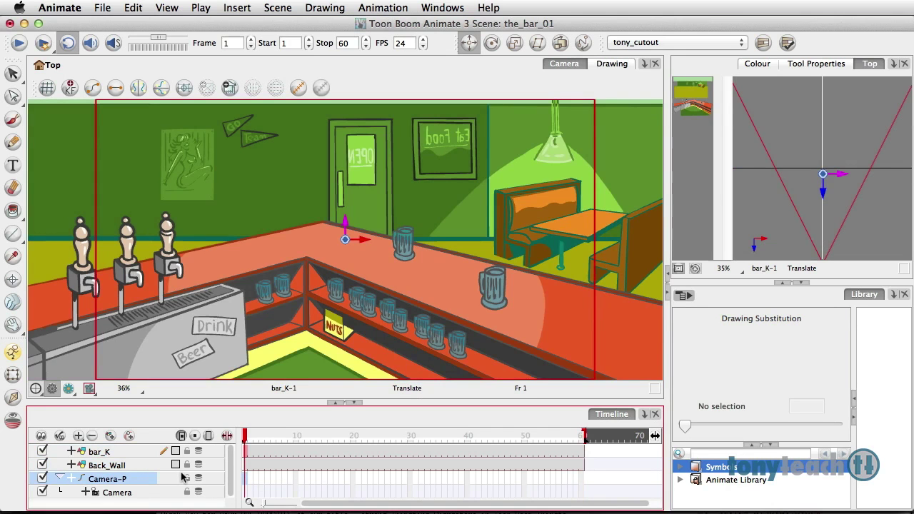
click(12, 353)
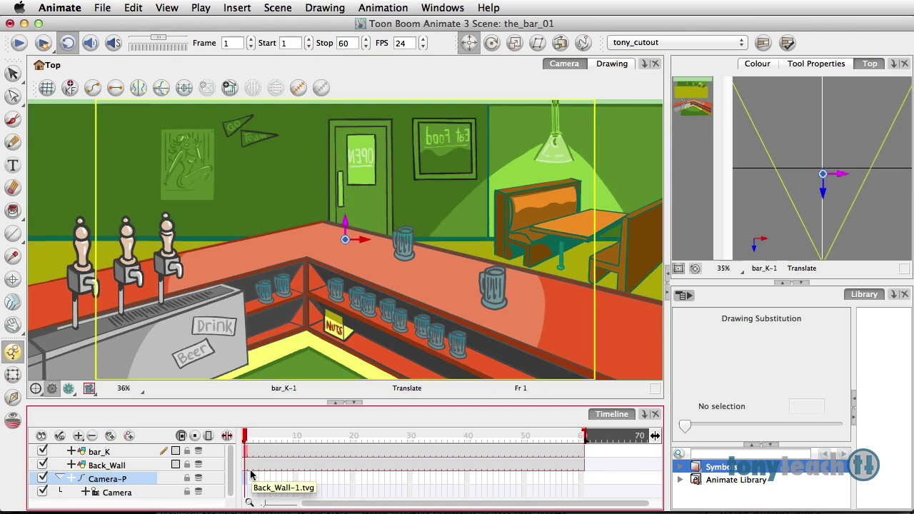
key(F6)
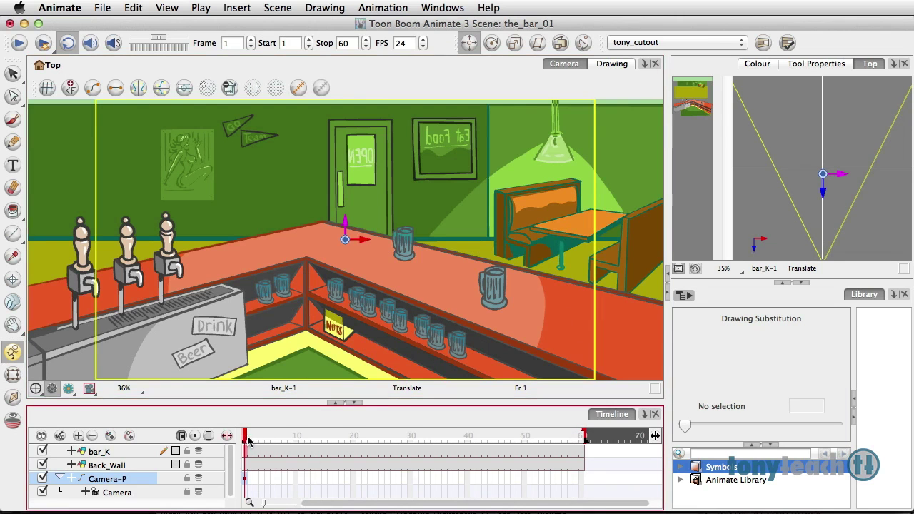
Step: On frame 60, translate the Camera-P peg to the right along the bar and play back the camera pan
drag(247, 440, 583, 451)
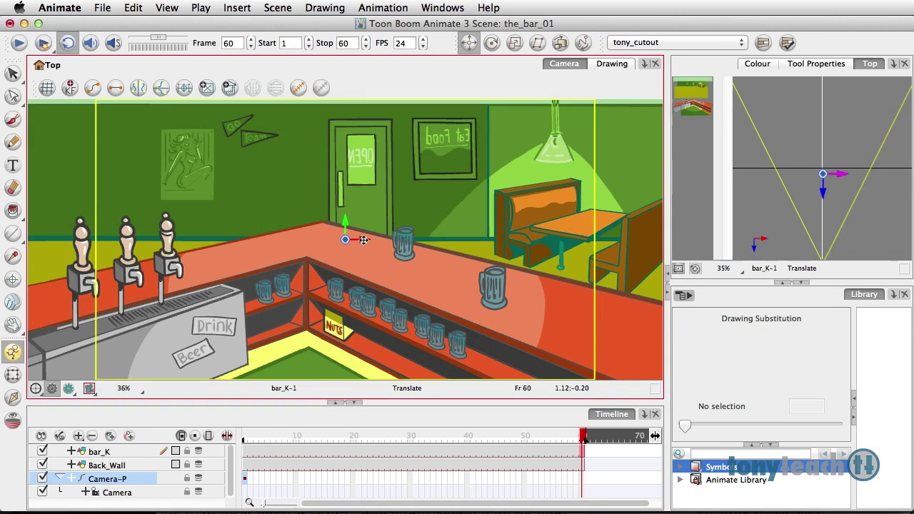
drag(364, 240, 425, 242)
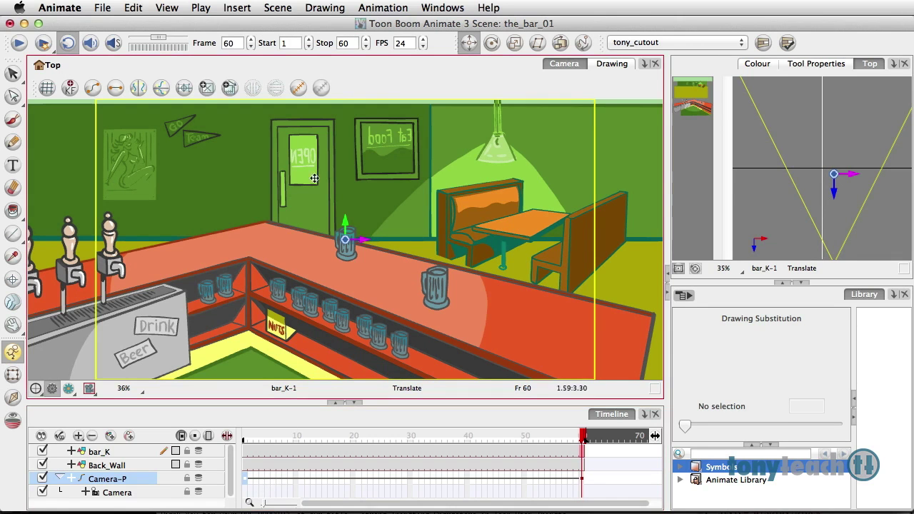
click(67, 42)
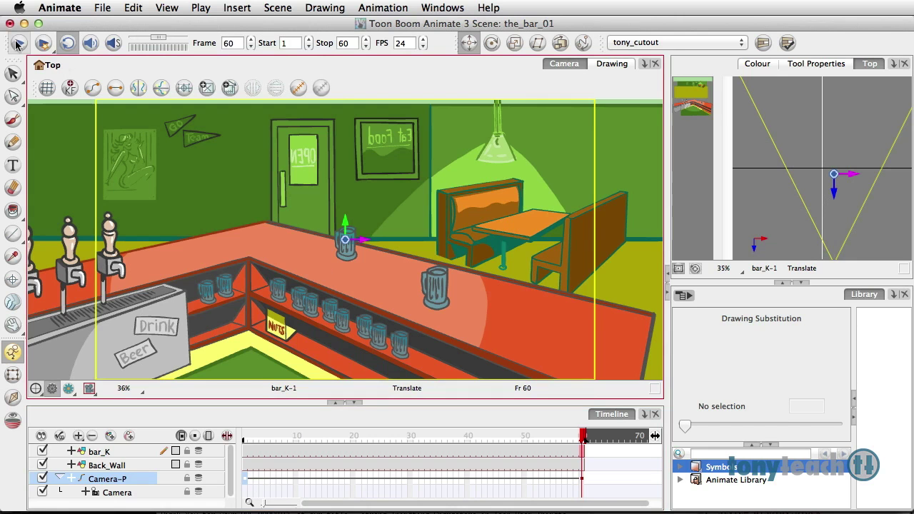
click(17, 44)
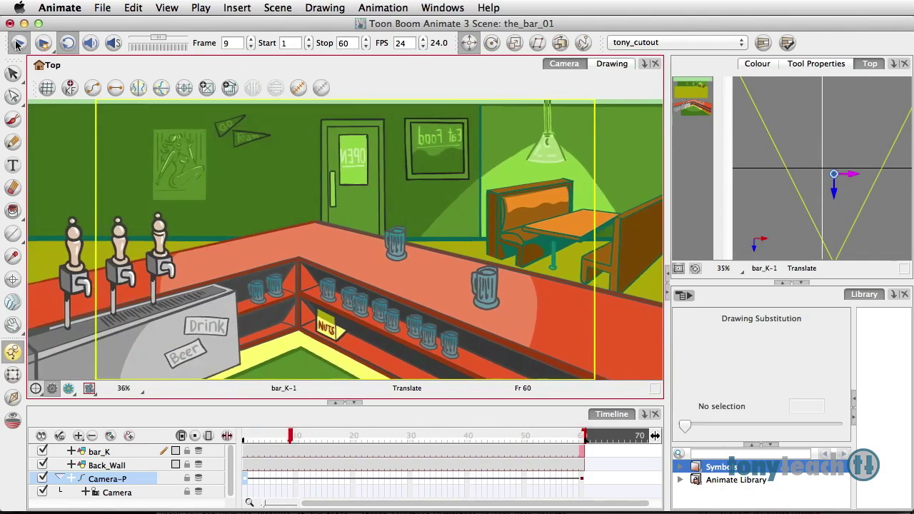
click(17, 45)
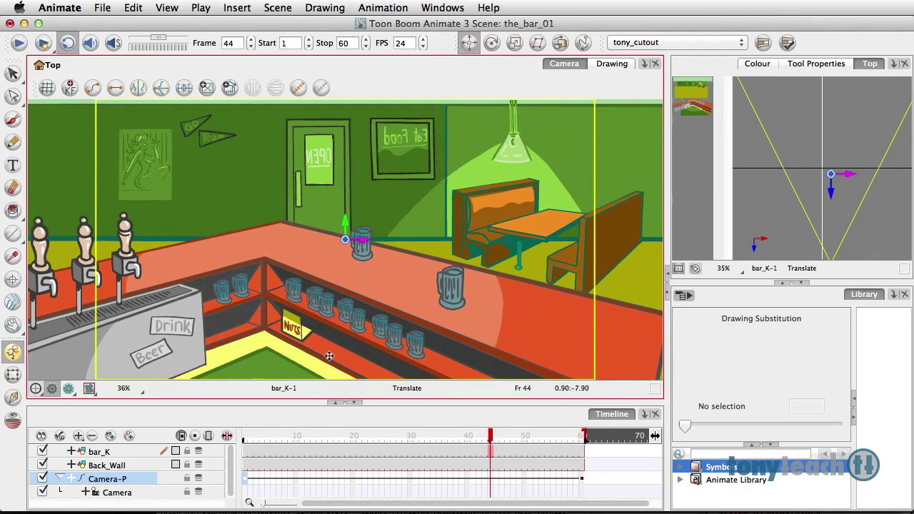
Step: On frame 30, translate the Camera-P peg slightly up, rotate it slightly clockwise, and play back the camera move
drag(490, 443, 410, 446)
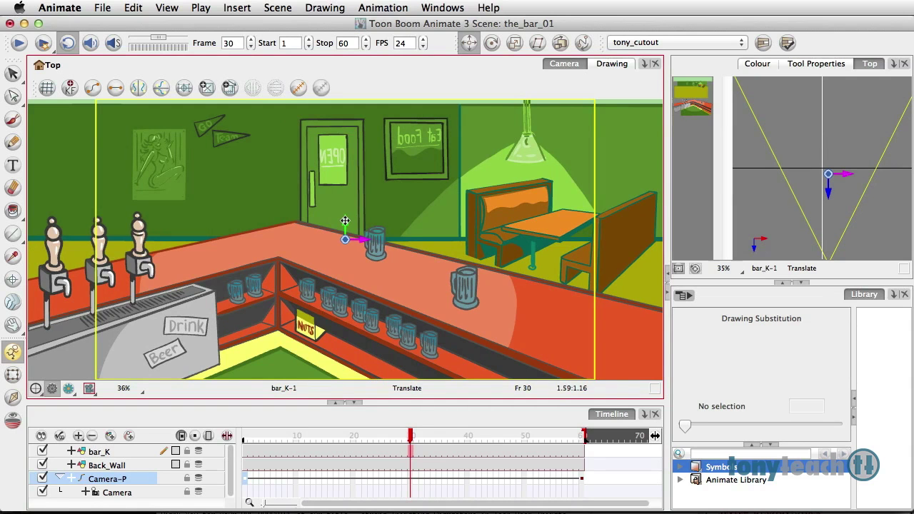
drag(345, 220, 346, 205)
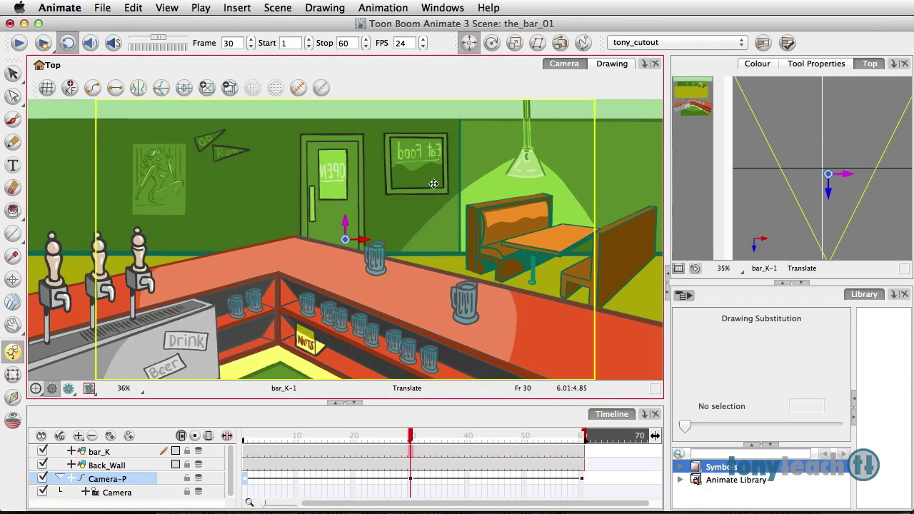
click(491, 44)
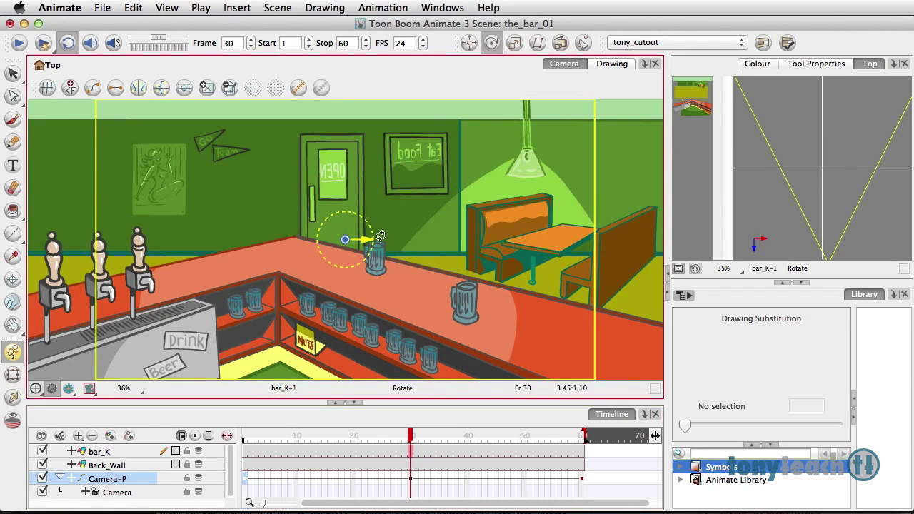
drag(380, 238, 381, 239)
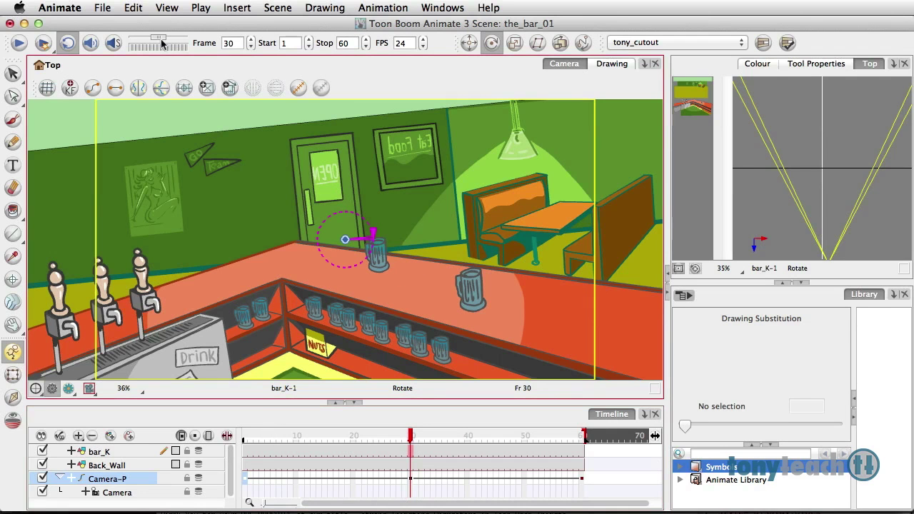
click(18, 44)
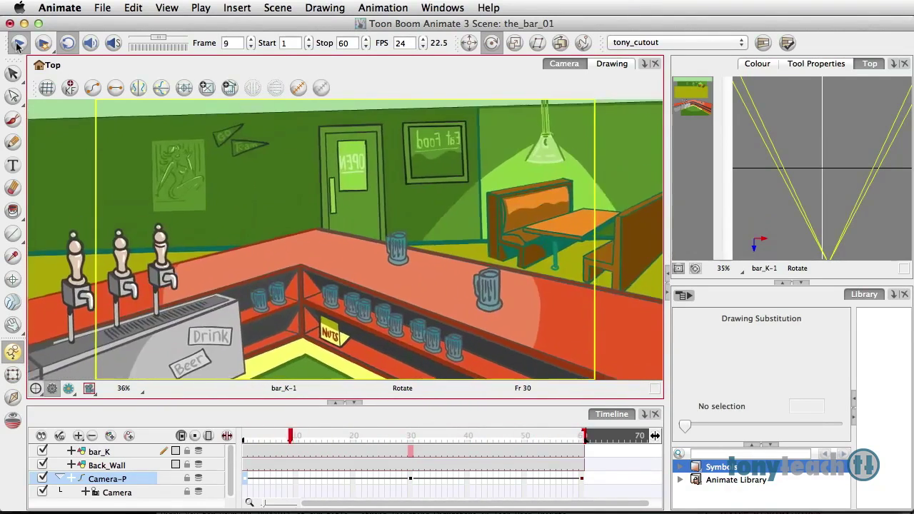
click(18, 44)
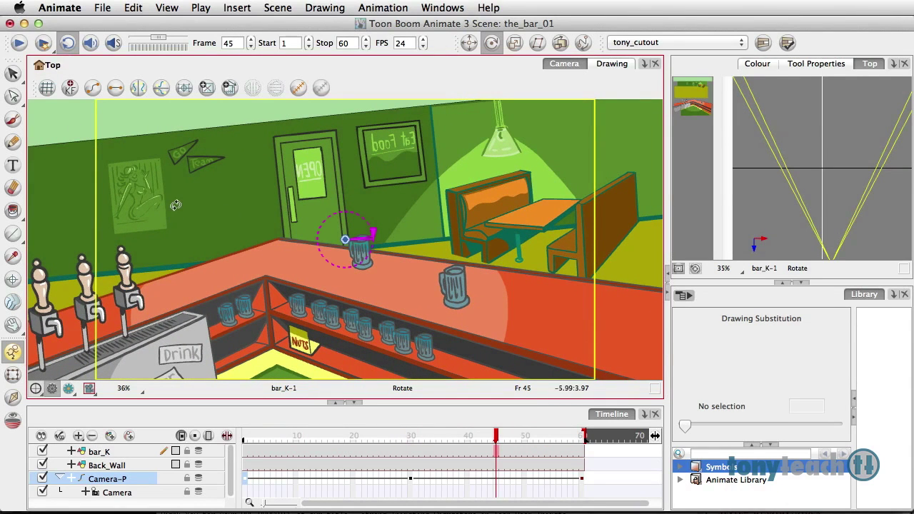
Step: Turn on the Camera Mask display so that only the area inside the camera frame is visible
scroll(177, 203, down, 2)
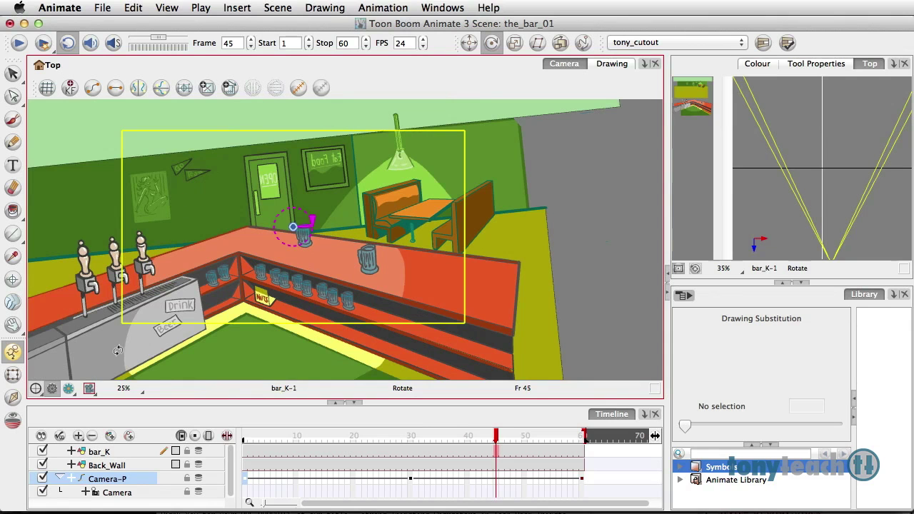
click(93, 393)
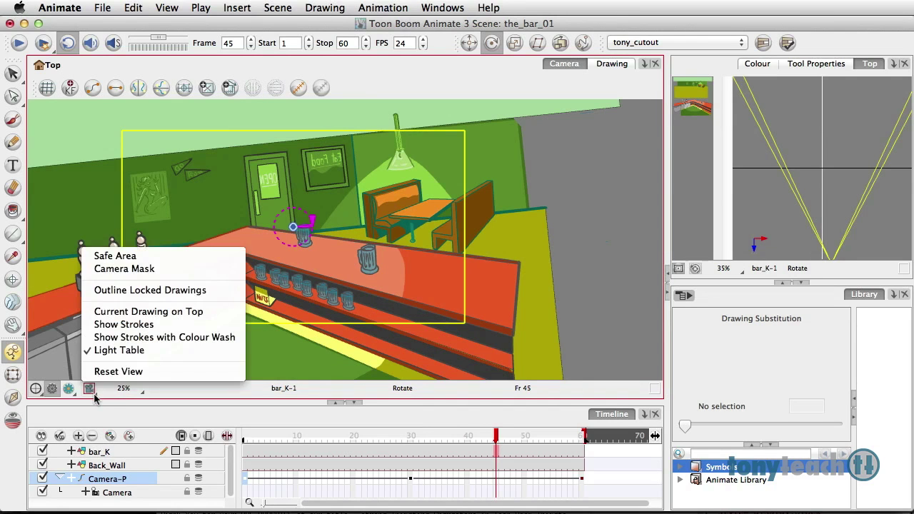
click(122, 270)
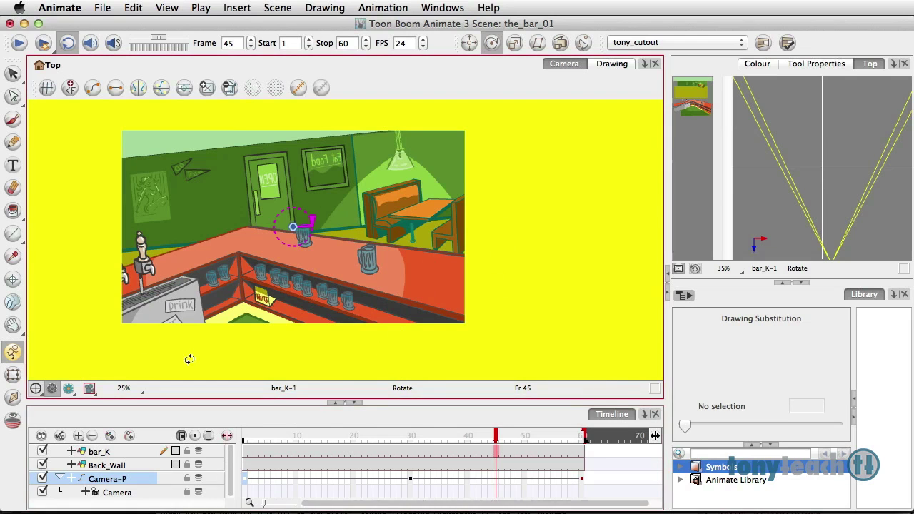
Step: Select the bar_K layer in place of the camera layers, play back the masked camera move, and stop the playback
click(286, 423)
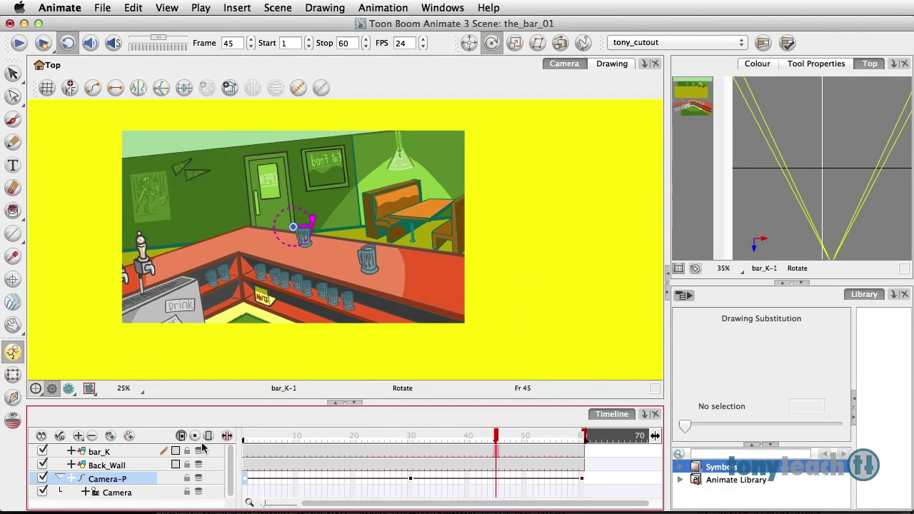
click(135, 495)
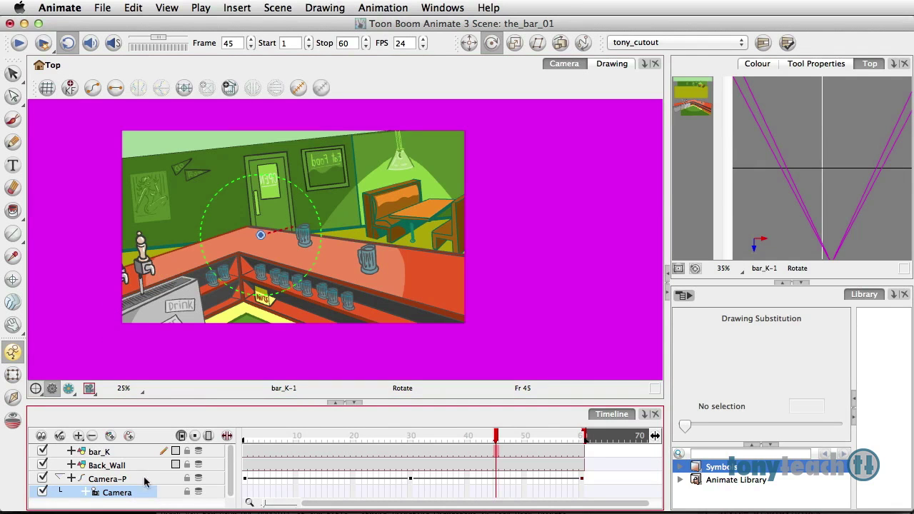
click(141, 452)
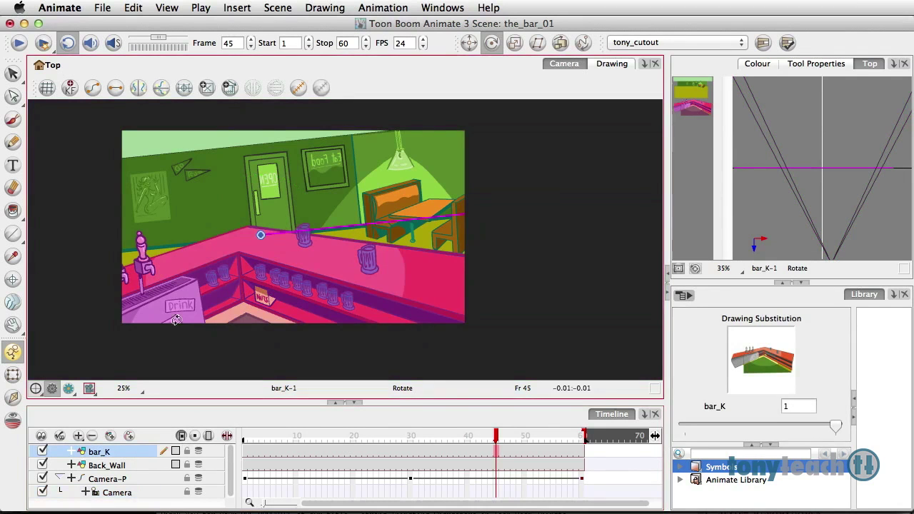
click(20, 43)
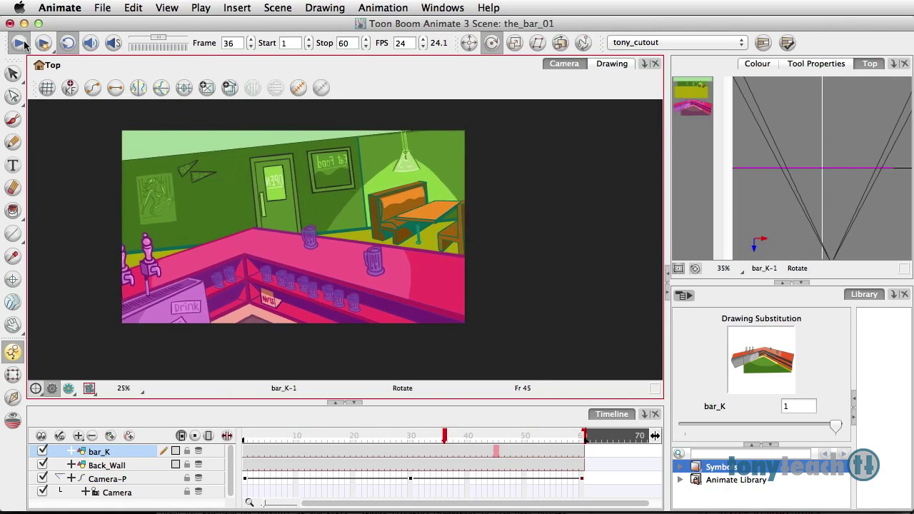
click(20, 45)
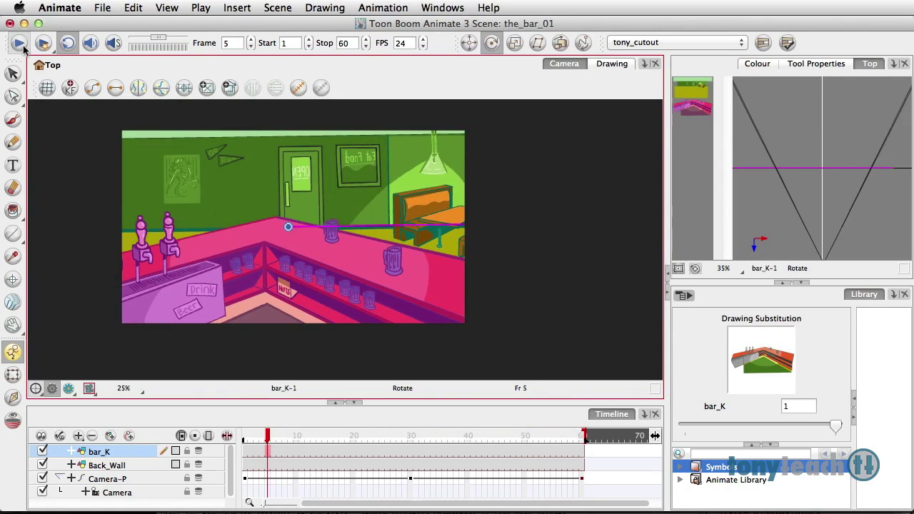